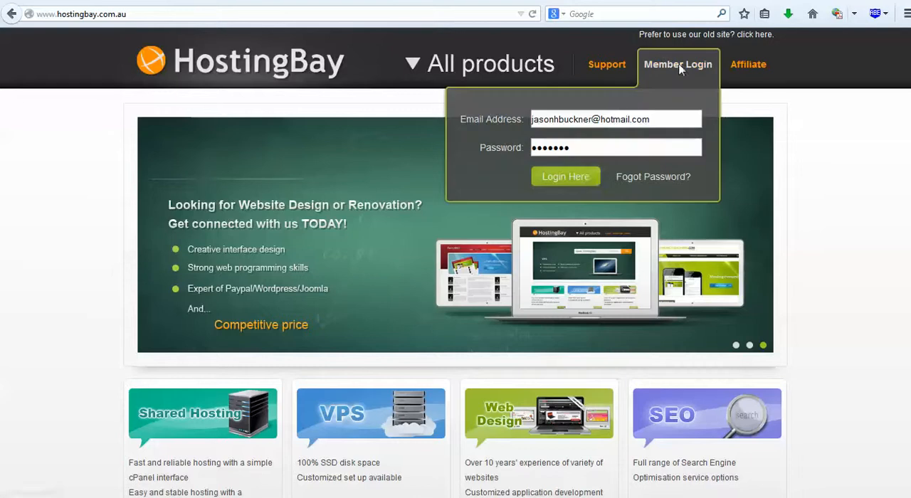
Log in to the HostingBay member account and open cPanel for the dmart.com.au hosting service.
{"action": "left_click", "coordinate": [593, 181]}
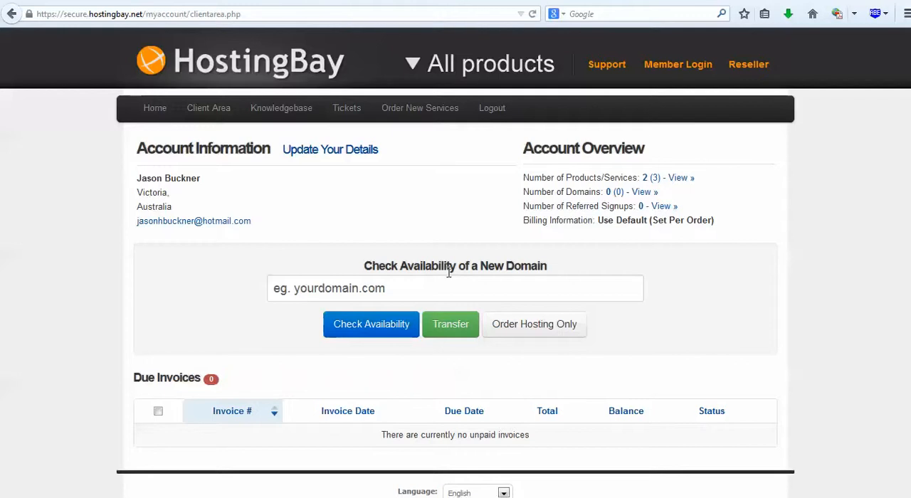
{"action": "left_click", "coordinate": [686, 179]}
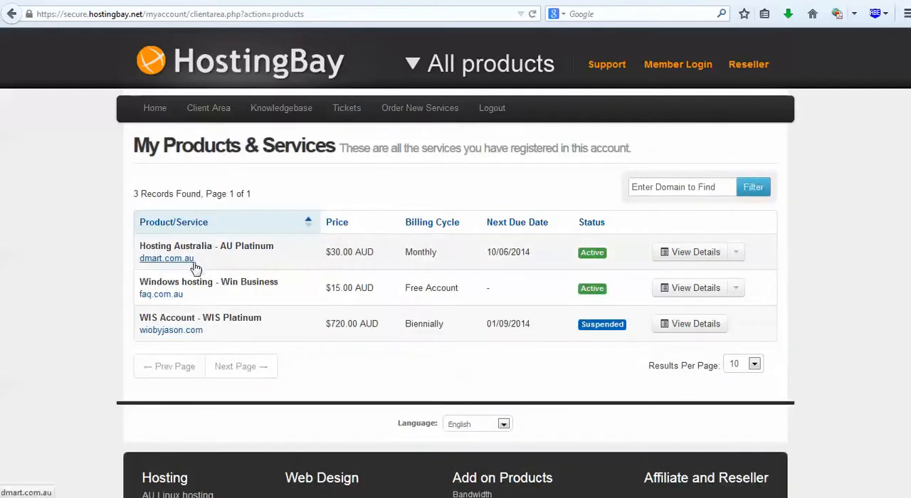
{"action": "left_click", "coordinate": [691, 254]}
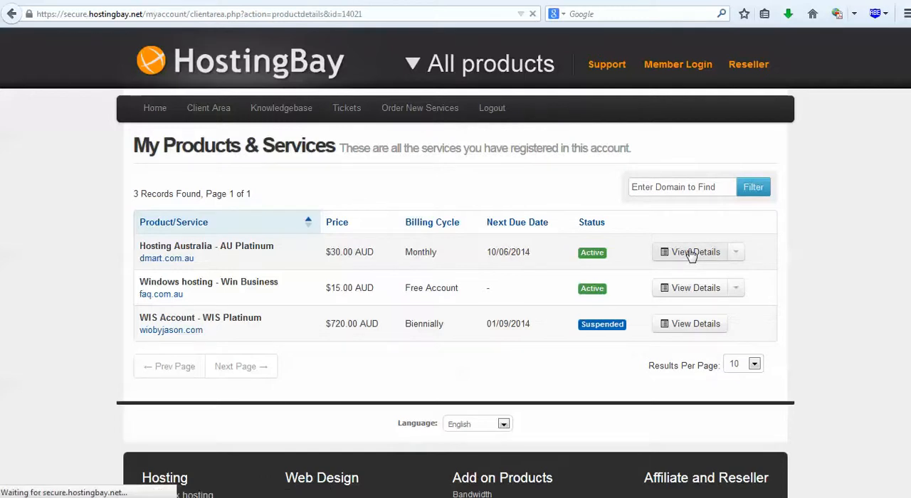
{"action": "left_click", "coordinate": [498, 390]}
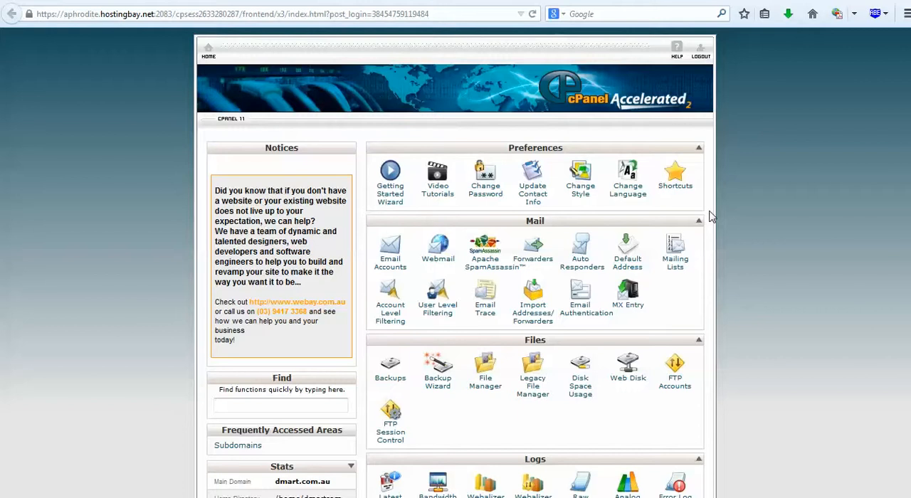
Open Fantastico De Luxe from cPanel and start a new WordPress installation.
{"action": "scroll", "coordinate": [672, 183], "scroll_direction": "down", "scroll_amount": 4}
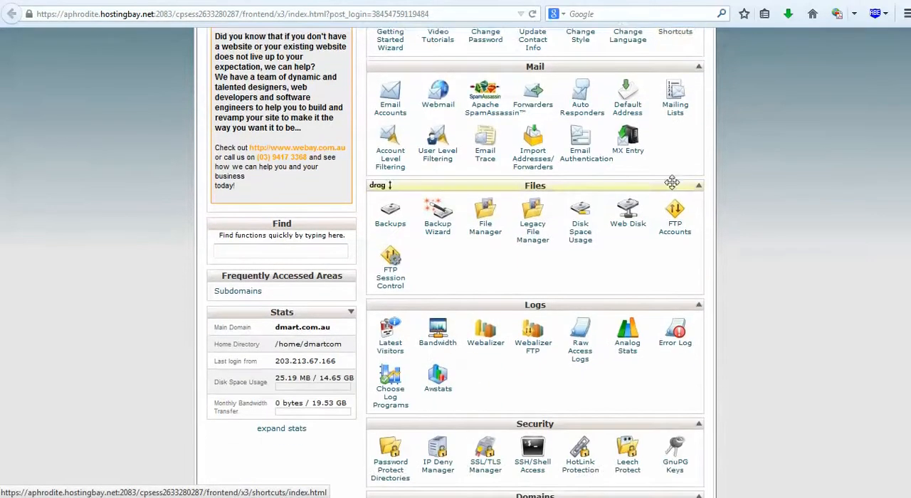
{"action": "scroll", "coordinate": [672, 183], "scroll_direction": "down", "scroll_amount": 5}
{"action": "scroll", "coordinate": [673, 185], "scroll_direction": "down", "scroll_amount": 4}
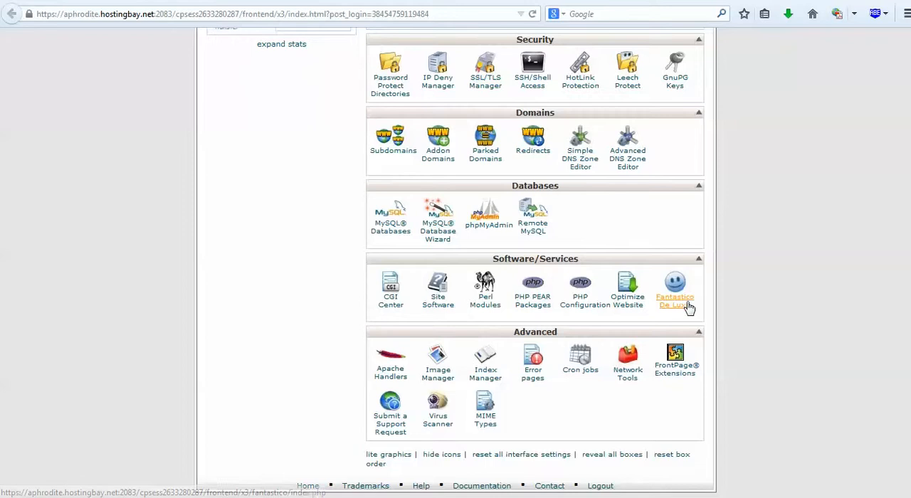
{"action": "left_click", "coordinate": [682, 304]}
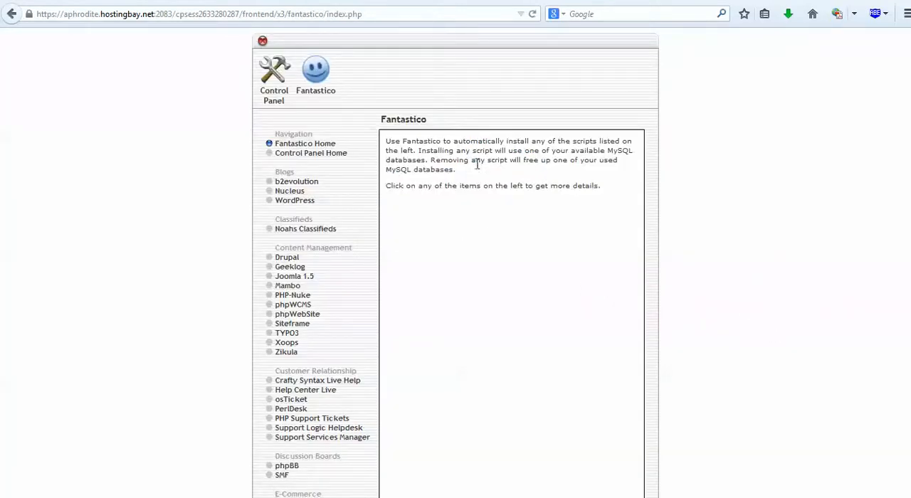
{"action": "left_click", "coordinate": [304, 208]}
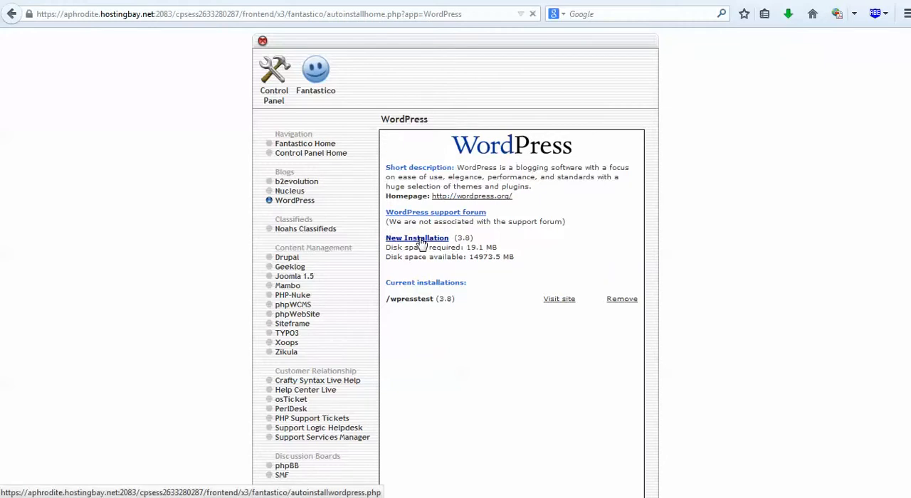
{"action": "left_click", "coordinate": [422, 242]}
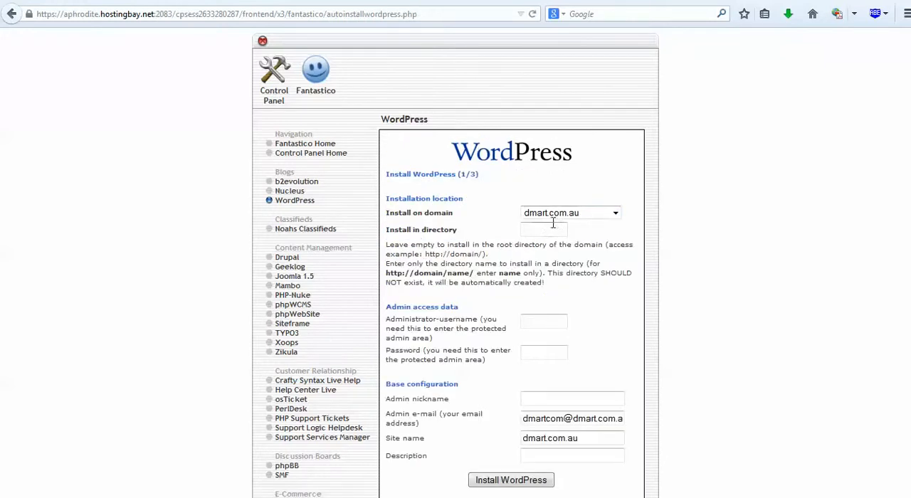
Keep dmart.com.au as the installation domain and set the installation directory to wordpress.
{"action": "left_click", "coordinate": [616, 213]}
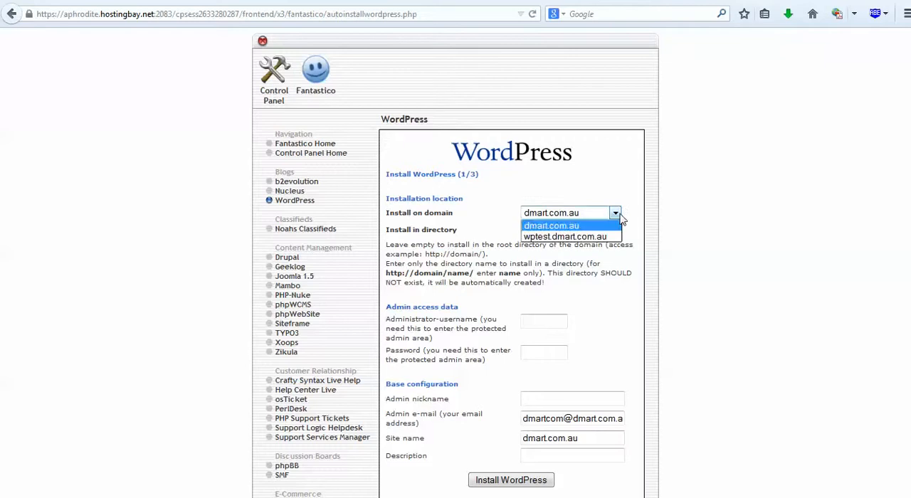
{"action": "left_click", "coordinate": [619, 217]}
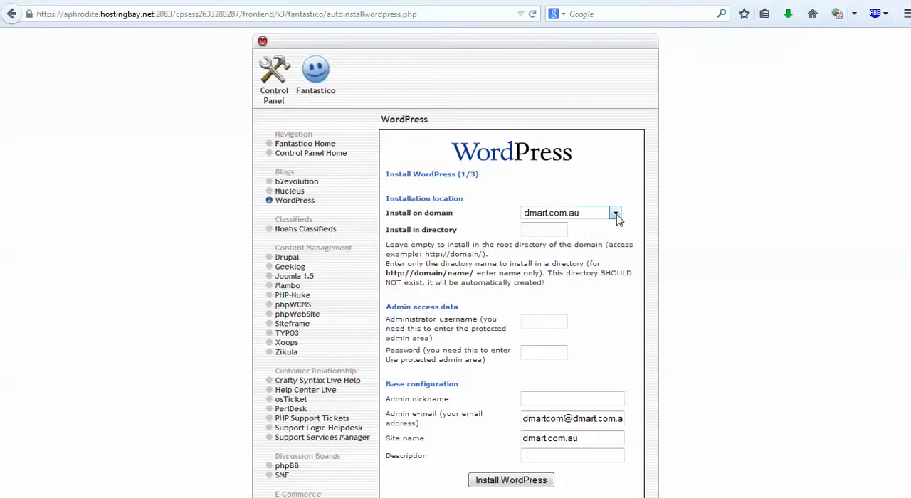
{"action": "left_click", "coordinate": [545, 228]}
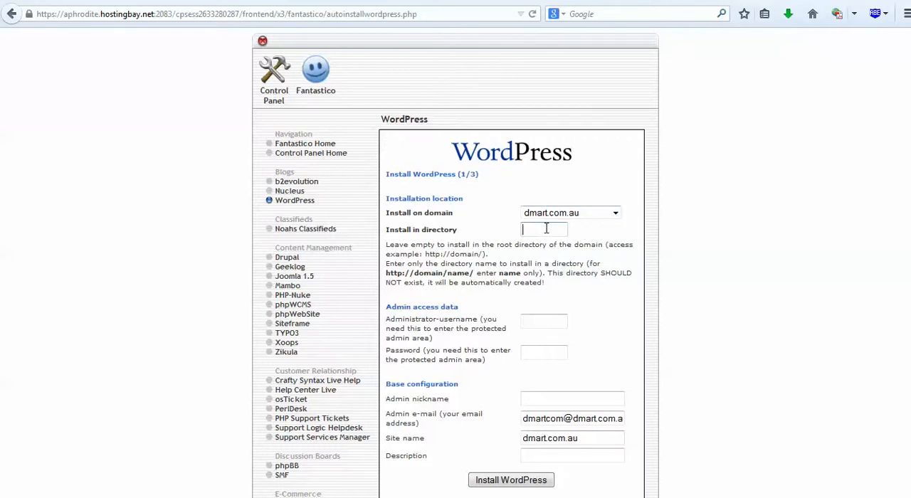
{"action": "type", "text": "wordpress"}
Fill in the administrator username, capitalising its first and third letters.
{"action": "left_click", "coordinate": [548, 324]}
{"action": "left_click", "coordinate": [545, 320]}
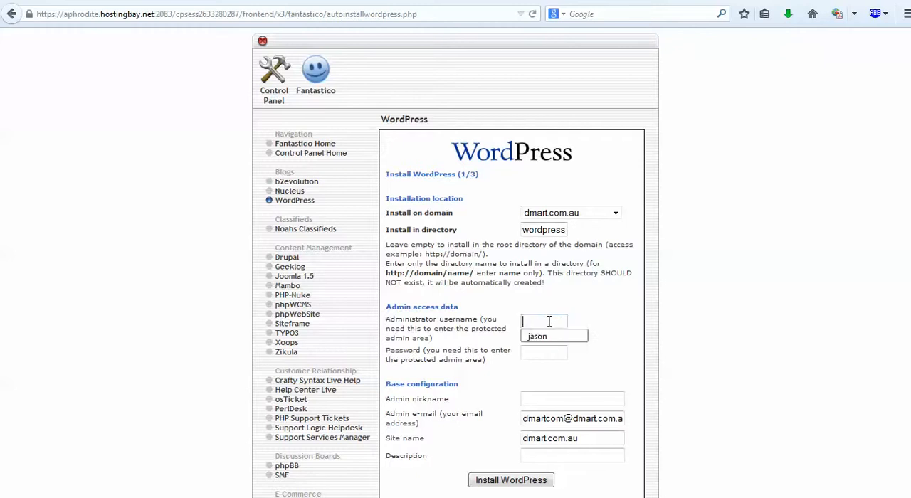
{"action": "left_click", "coordinate": [546, 338]}
{"action": "double_click", "coordinate": [548, 324]}
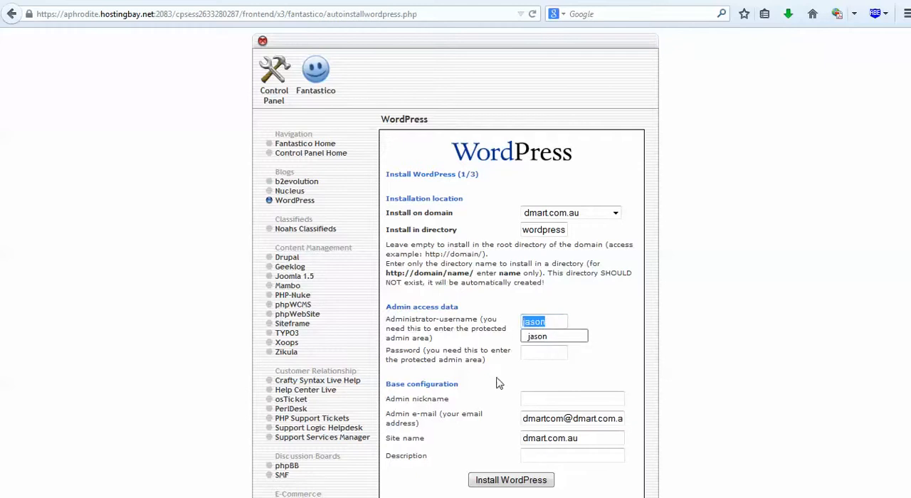
{"action": "left_click", "coordinate": [555, 325]}
{"action": "left_click", "coordinate": [527, 324]}
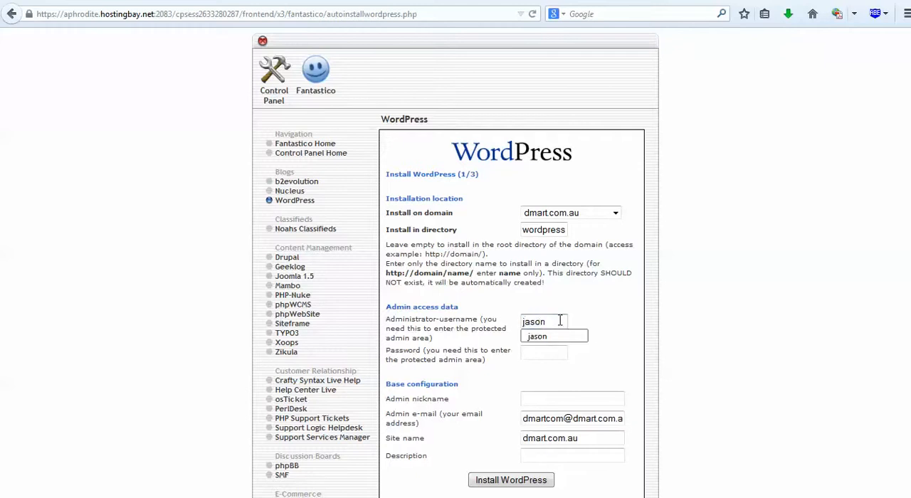
{"action": "key", "text": "BackSpace"}
{"action": "type", "text": "J"}
{"action": "key", "text": "Escape"}
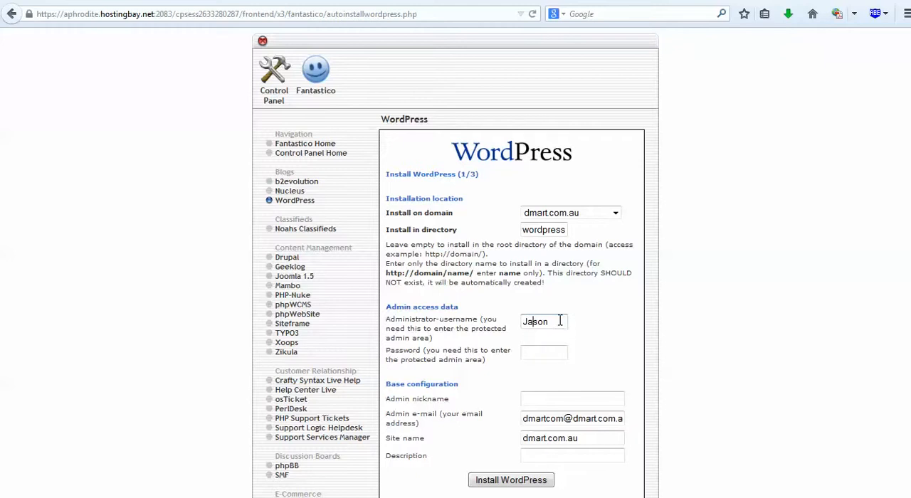
{"action": "key", "text": "Right"}
{"action": "key", "text": "Right"}
{"action": "key", "text": "BackSpace"}
{"action": "type", "text": "S"}
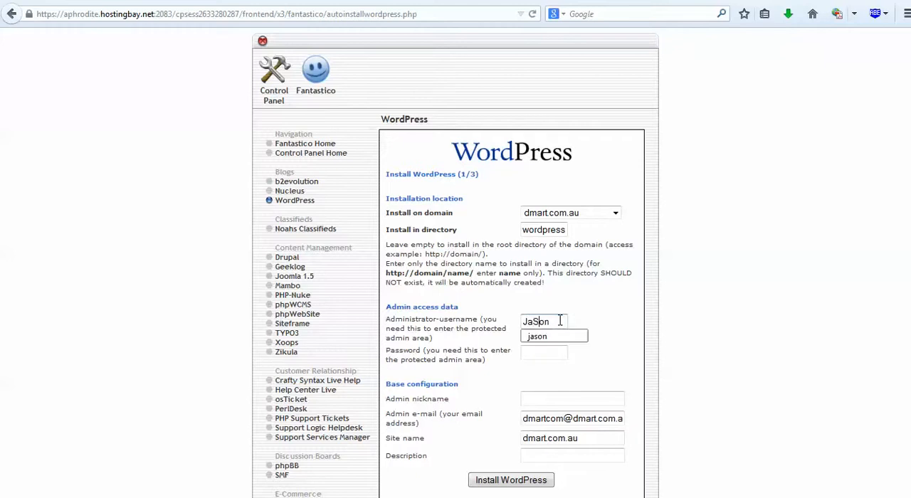
{"action": "key", "text": "Escape"}
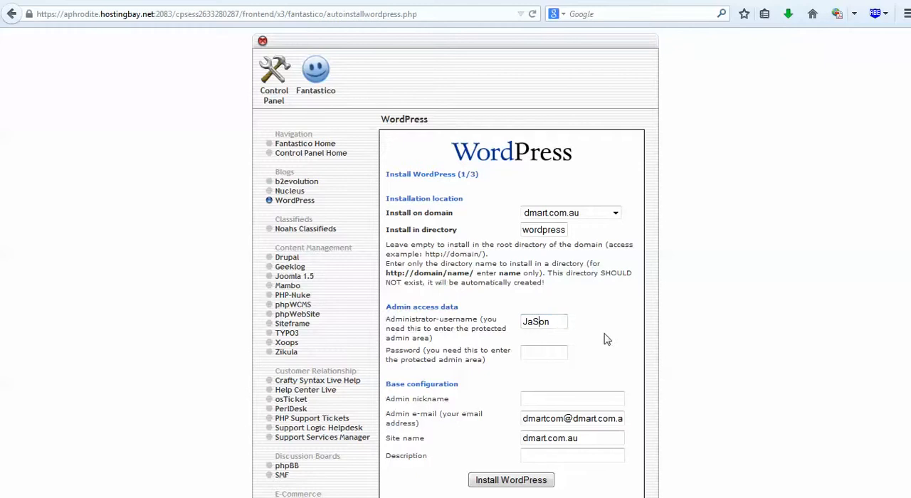
Fill in the administrator password from the saved entry and modify it with additional digits.
{"action": "left_click", "coordinate": [547, 351]}
{"action": "left_click", "coordinate": [546, 353]}
{"action": "key", "text": "ctrl+v"}
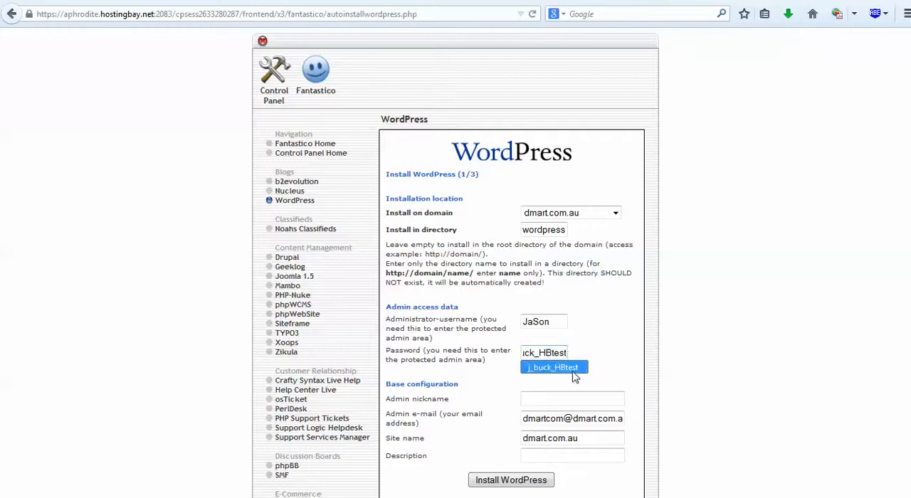
{"action": "left_click", "coordinate": [572, 371]}
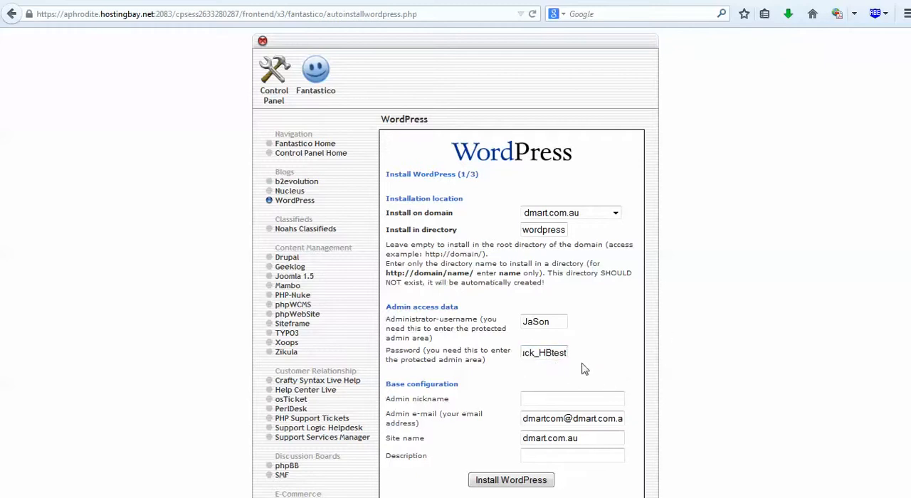
{"action": "scroll", "coordinate": [553, 356], "scroll_direction": "down", "scroll_amount": 2}
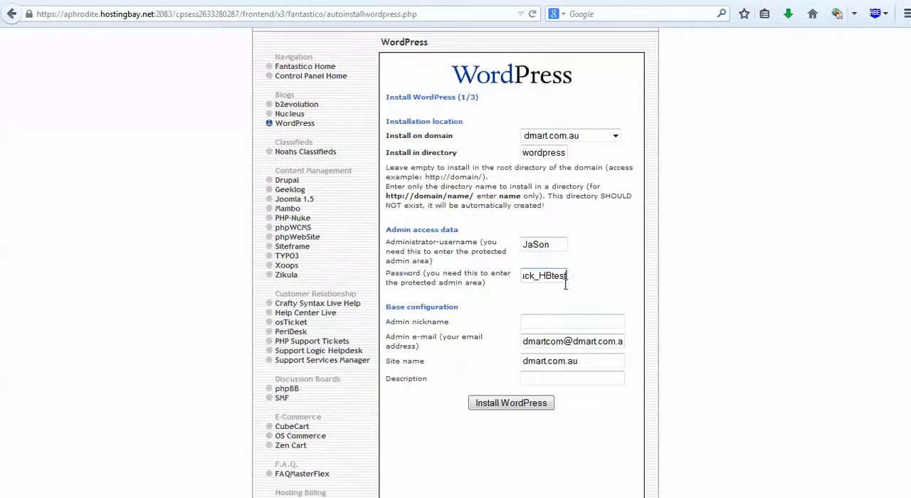
{"action": "double_click", "coordinate": [560, 276]}
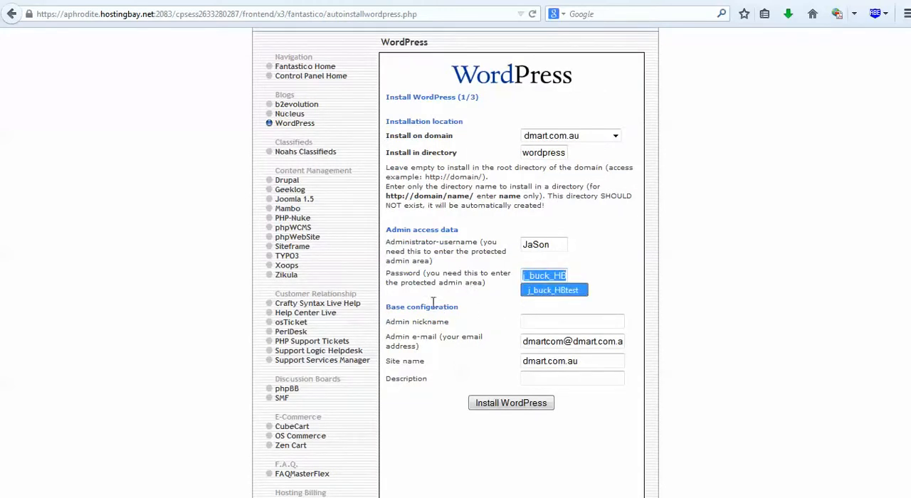
{"action": "right_click", "coordinate": [559, 277]}
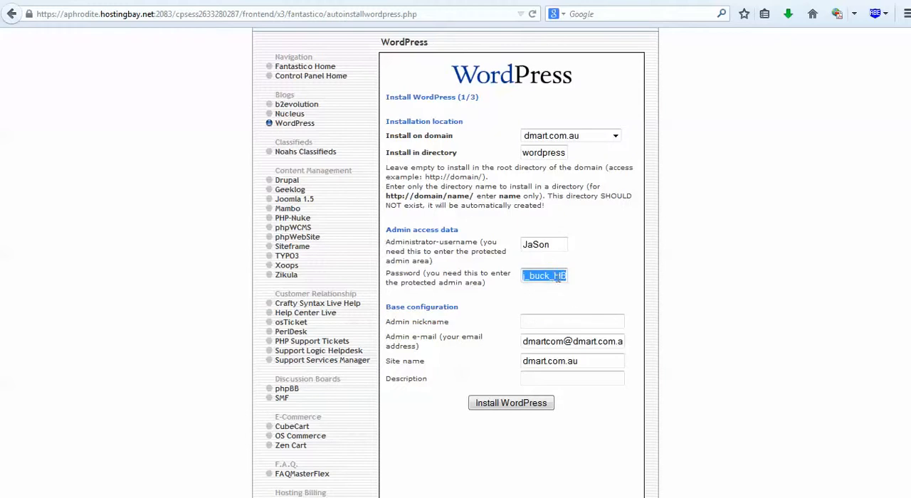
{"action": "left_click", "coordinate": [561, 277]}
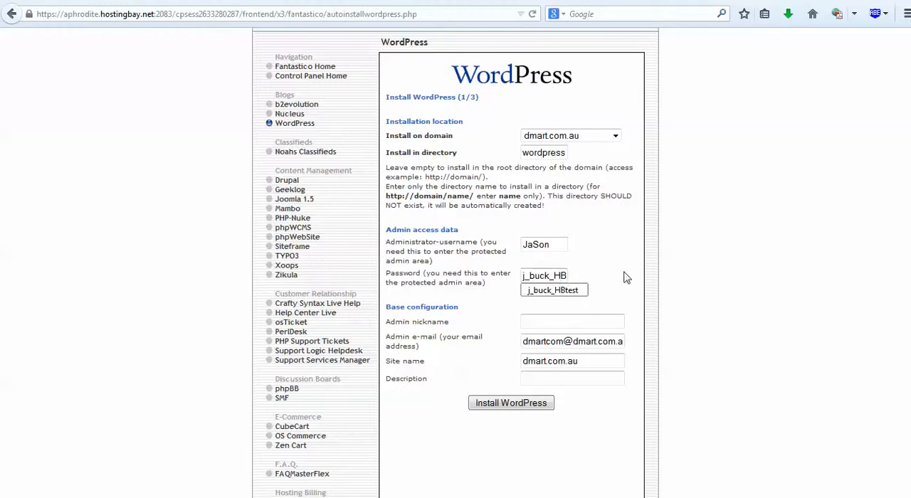
{"action": "key", "text": "BackSpace"}
{"action": "type", "text": "123"}
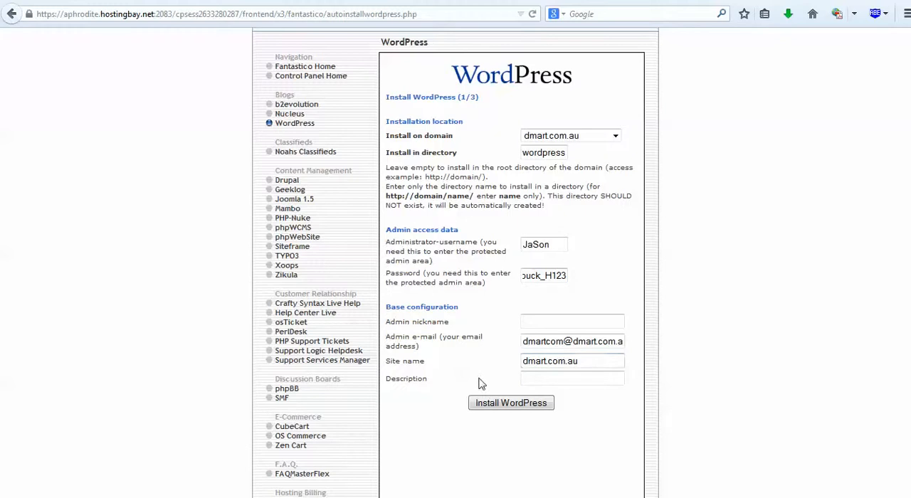
Submit the WordPress installation form with the description left empty and finish the installation.
{"action": "left_click", "coordinate": [561, 379]}
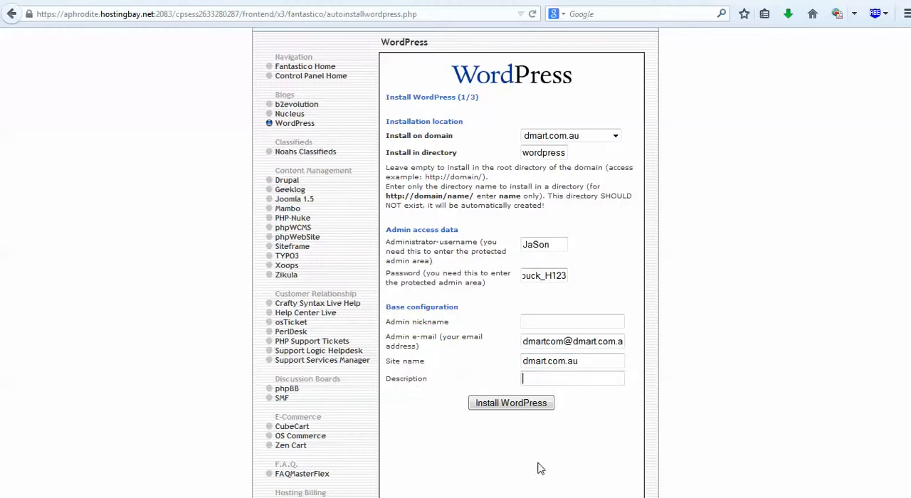
{"action": "left_click", "coordinate": [521, 404]}
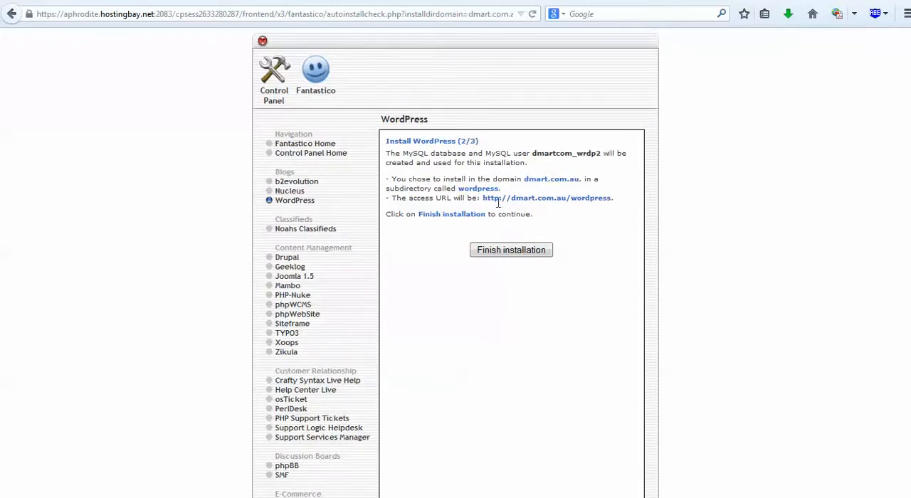
{"action": "left_click", "coordinate": [527, 254]}
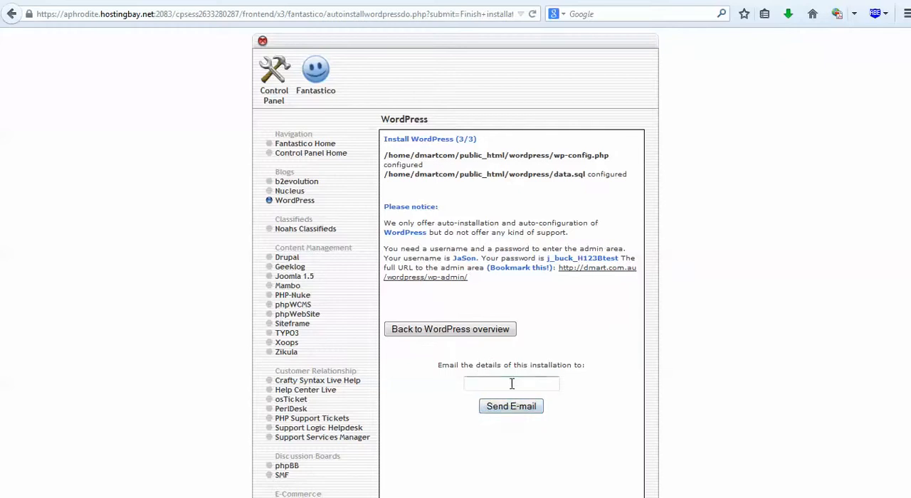
Email the installation details to the recipient's e-mail address and return to the cPanel home page through the WordPress overview.
{"action": "left_click", "coordinate": [517, 412]}
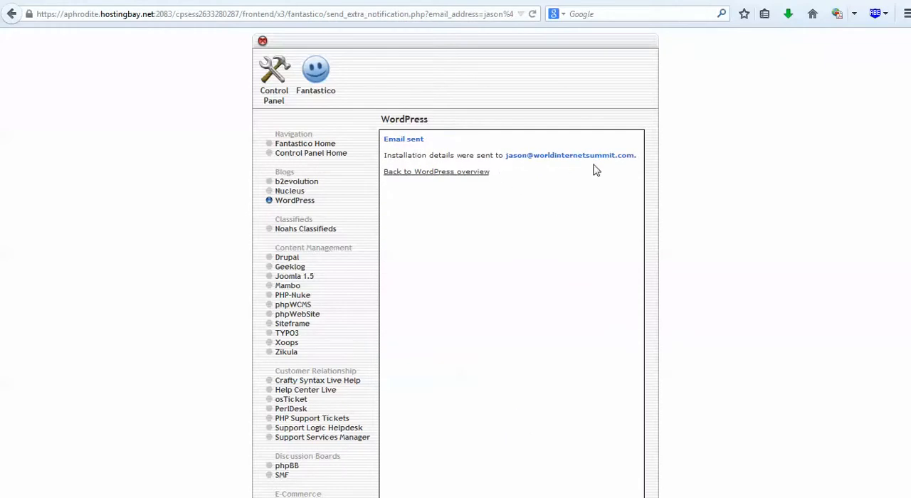
{"action": "left_click", "coordinate": [457, 172]}
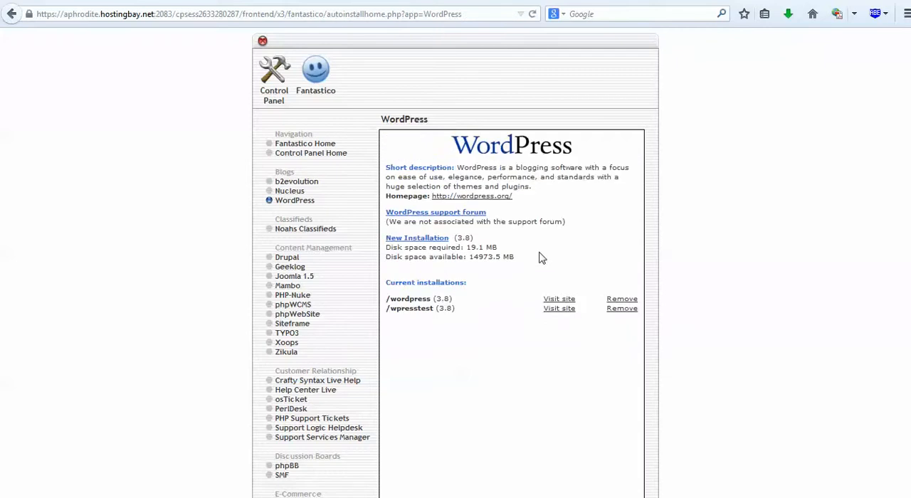
{"action": "left_click", "coordinate": [277, 86]}
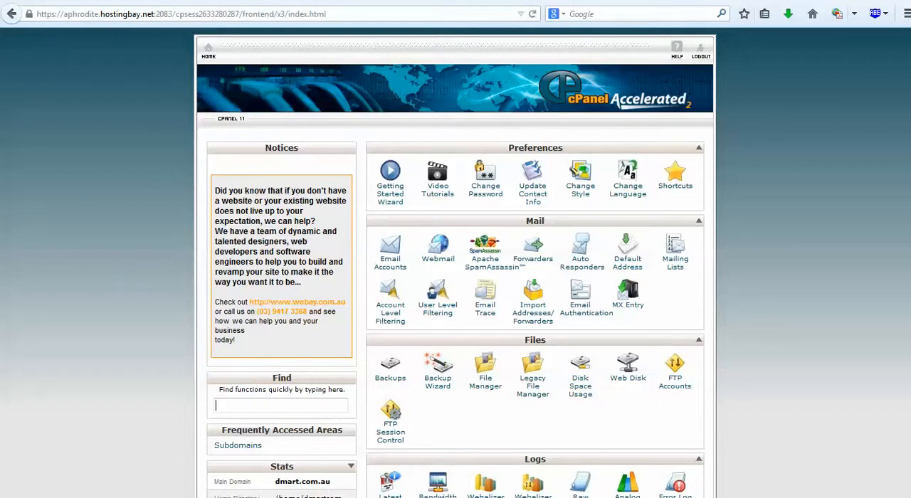
In a new browser tab, enter the WordPress admin address beginning with dmart.com.au/wordpress/wp-.
{"action": "key", "text": "ctrl+t"}
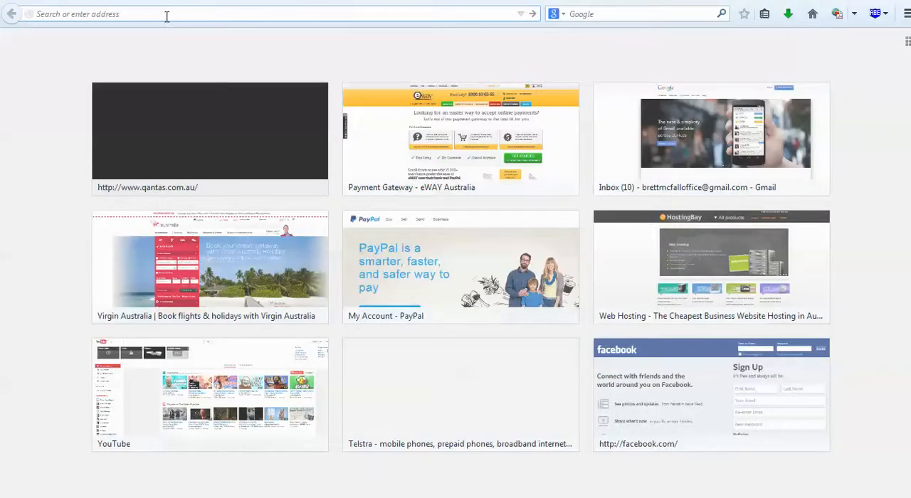
{"action": "type", "text": "dmart.c"}
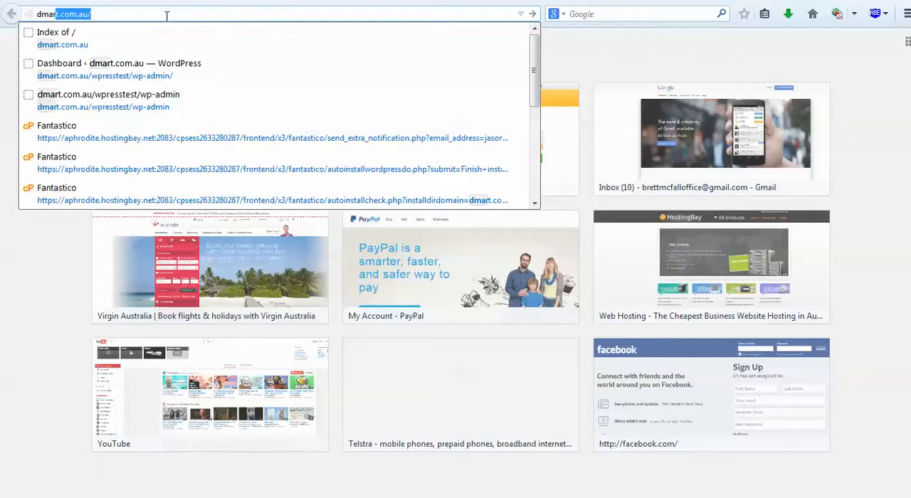
{"action": "type", "text": ".au/"}
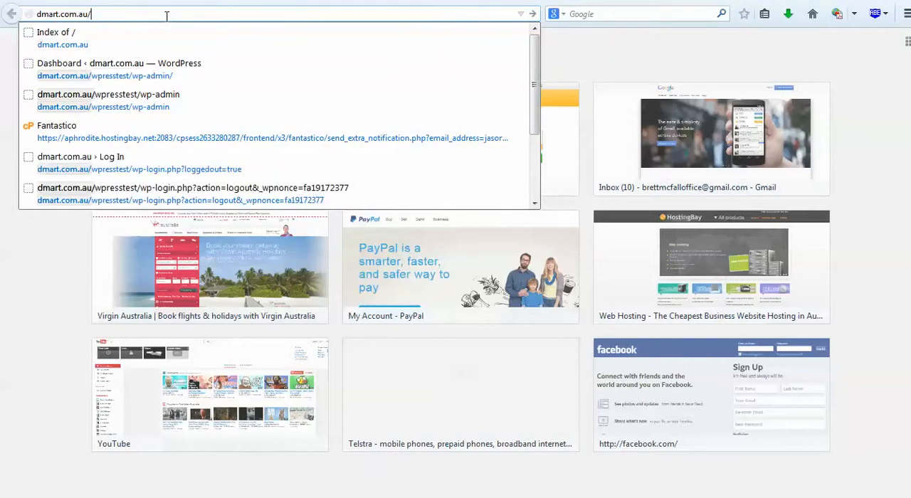
{"action": "type", "text": "wordp"}
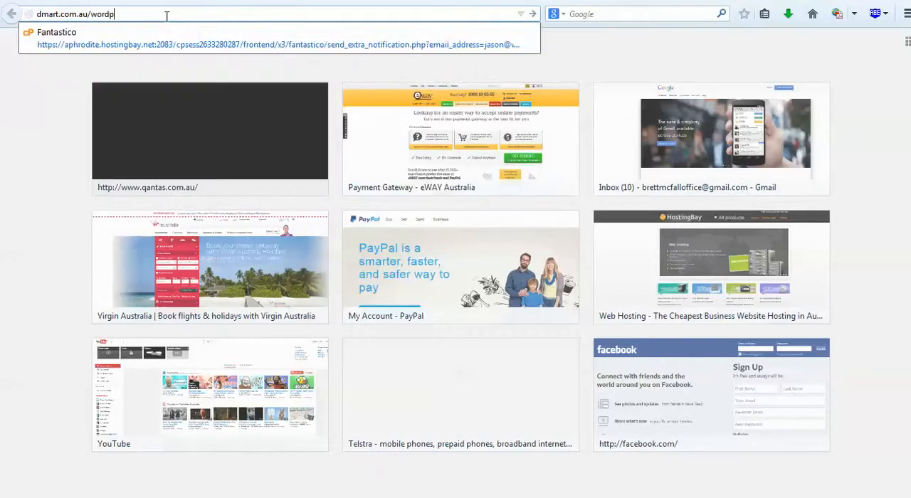
{"action": "type", "text": "ress"}
{"action": "type", "text": "/wp-admin"}
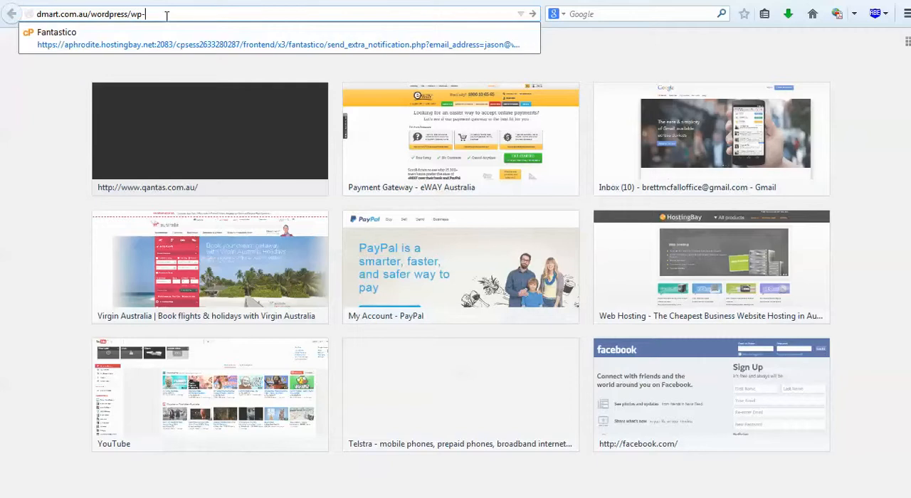
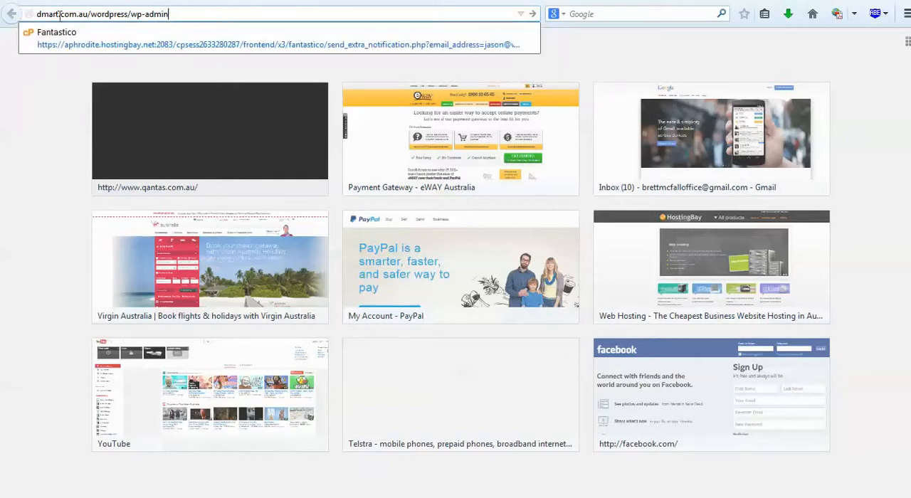
Load the login page at dmart.com.au/wordpress/wp-admin and re-enter the administrator's username.
{"action": "key", "text": "Escape"}
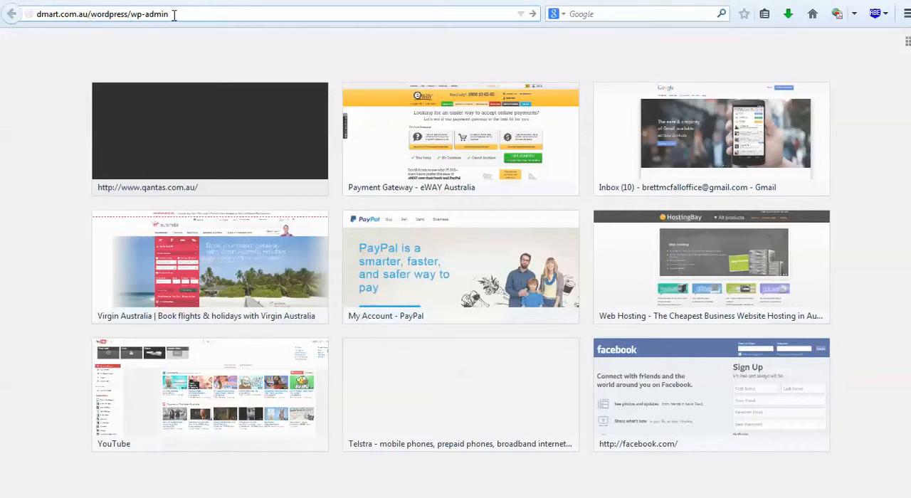
{"action": "key", "text": "Return"}
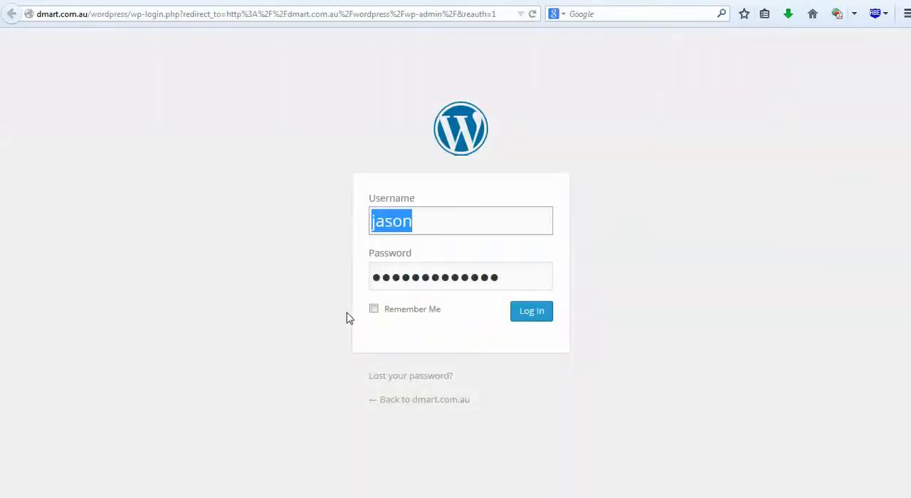
{"action": "left_click", "coordinate": [451, 229]}
{"action": "left_click", "coordinate": [452, 220]}
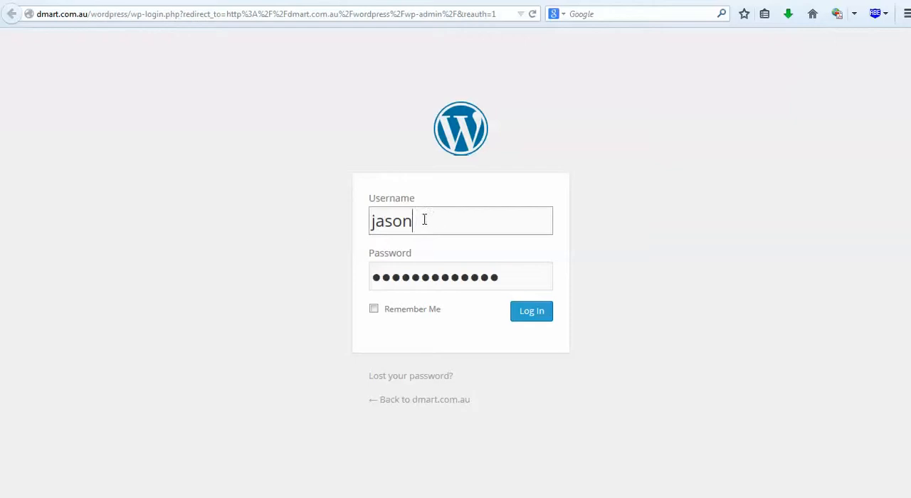
{"action": "left_click_drag", "start_coordinate": [427, 222], "coordinate": [285, 220]}
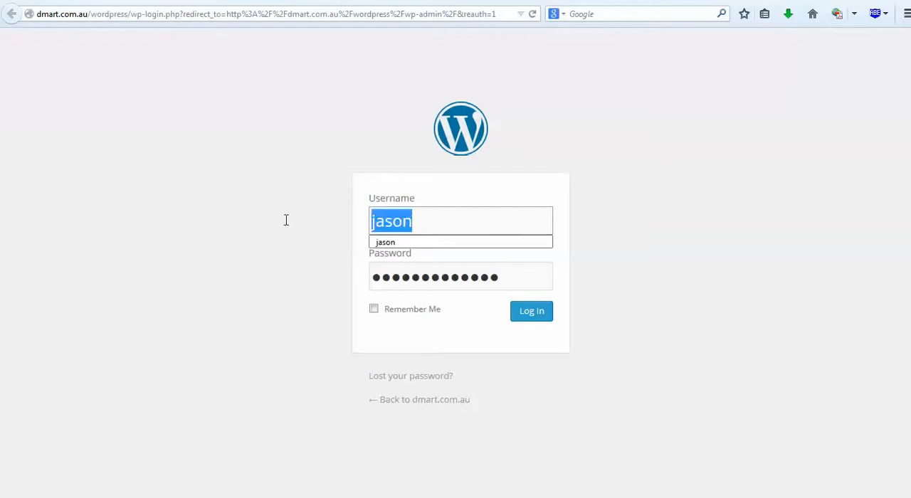
{"action": "type", "text": "Jas"}
{"action": "key", "text": "BackSpace"}
{"action": "type", "text": "S"}
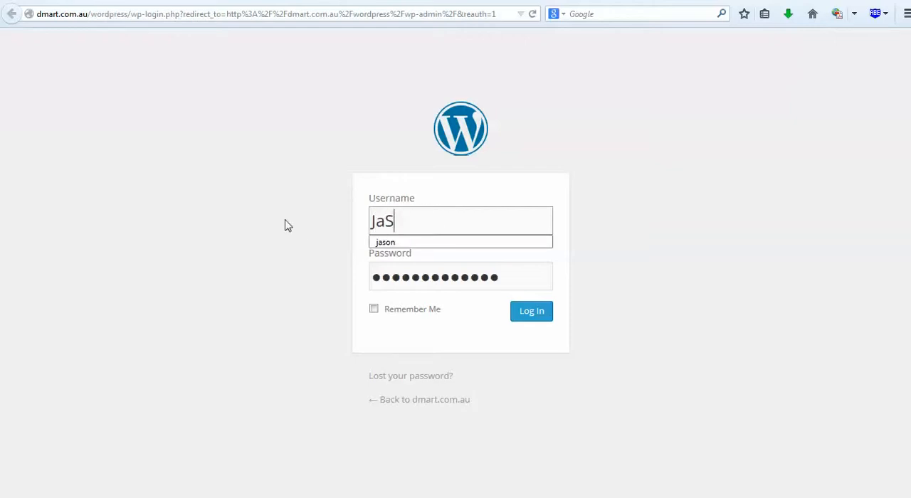
{"action": "type", "text": "on"}
{"action": "key", "text": "Tab"}
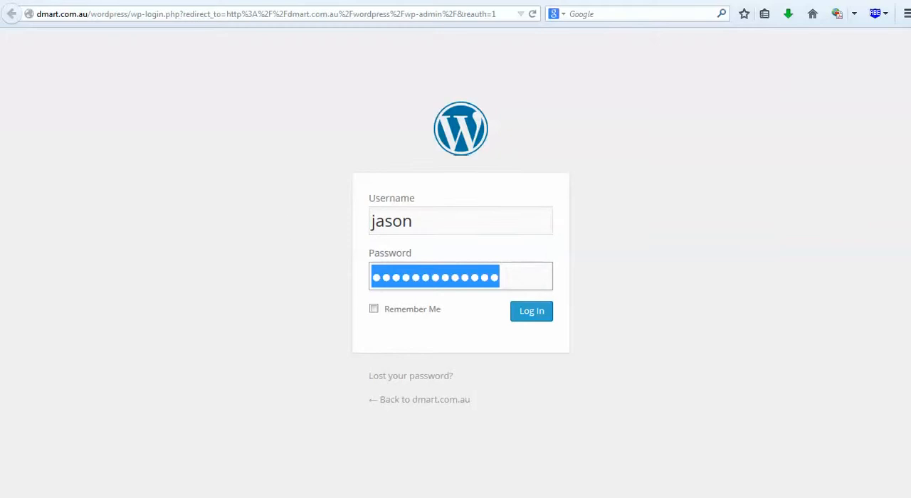
Replace the prefilled password with the administrator password, log in to WordPress and dismiss the browser's offer to update the saved password.
{"action": "key", "text": "Tab"}
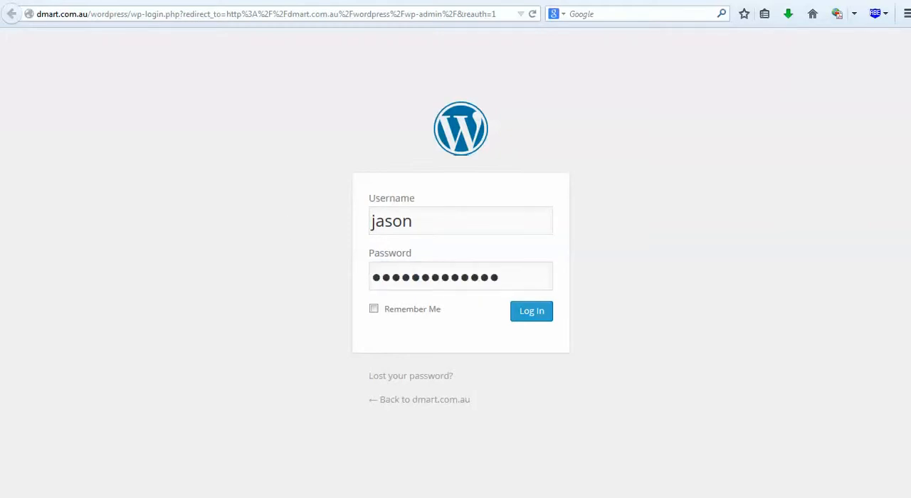
{"action": "left_click", "coordinate": [533, 280]}
{"action": "type", "text": "*****"}
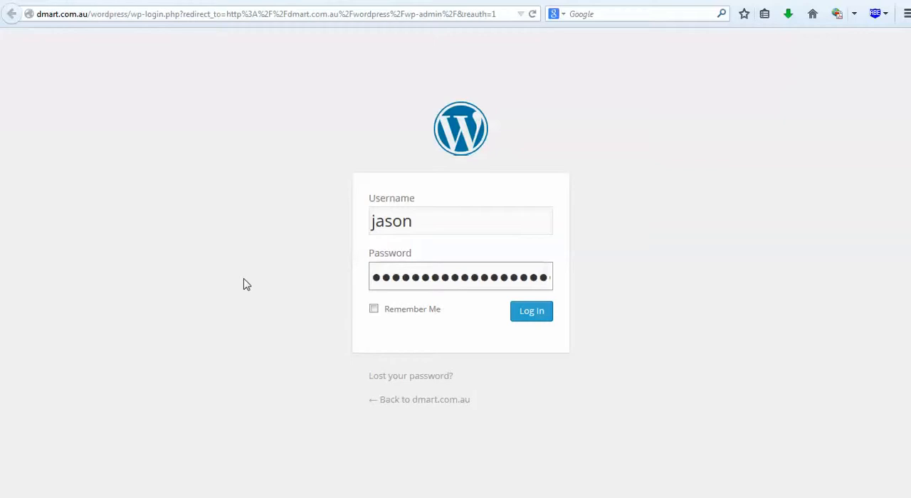
{"action": "key", "text": "ctrl+a"}
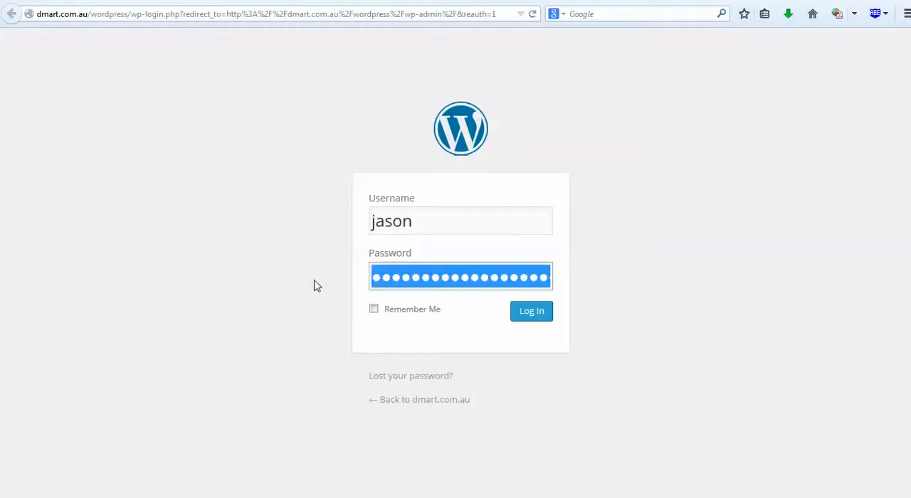
{"action": "key", "text": "BackSpace"}
{"action": "key", "text": "ctrl+v"}
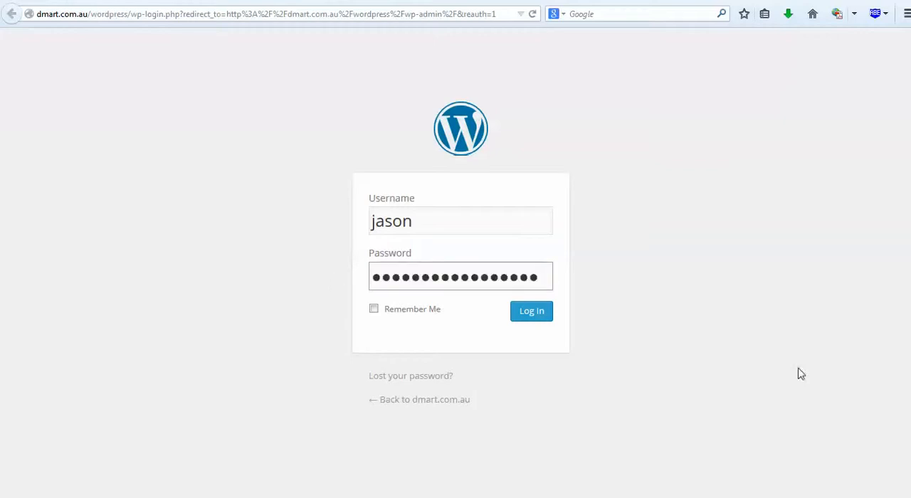
{"action": "left_click", "coordinate": [541, 318]}
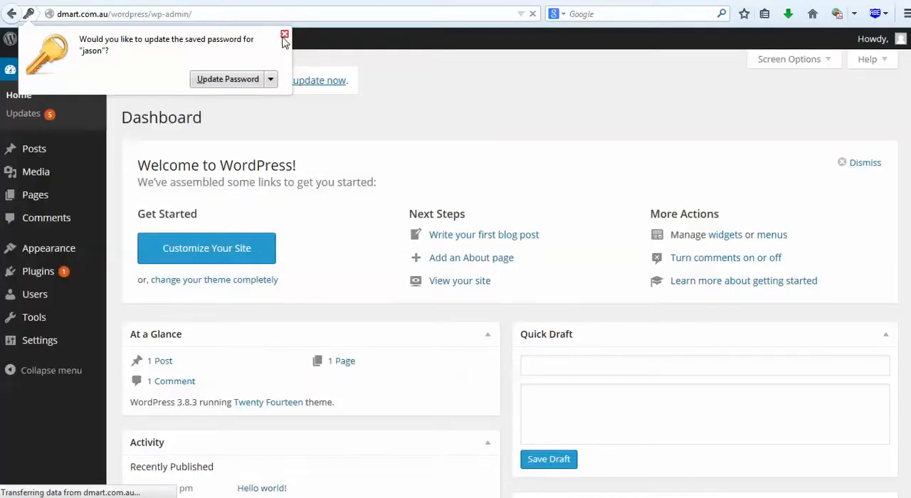
{"action": "left_click", "coordinate": [284, 34]}
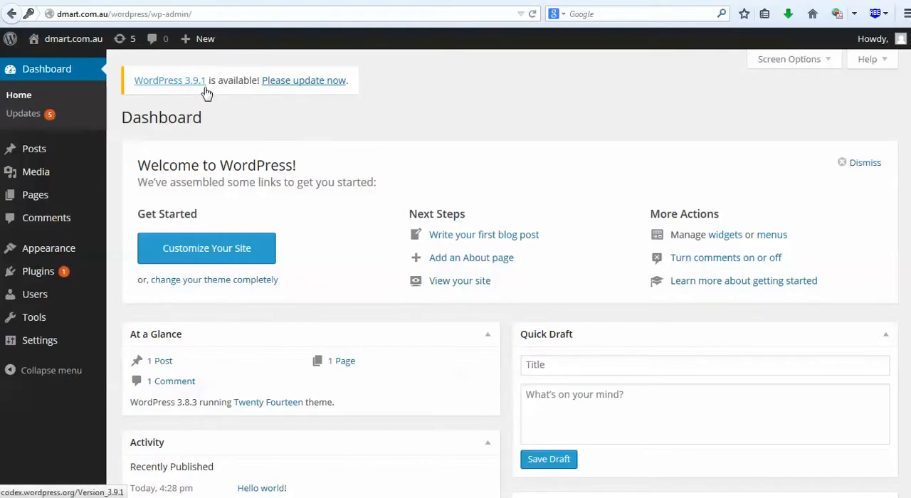
Update WordPress to version 3.9.1 from the dashboard's update notice and skim the What's New page.
{"action": "left_click", "coordinate": [321, 87]}
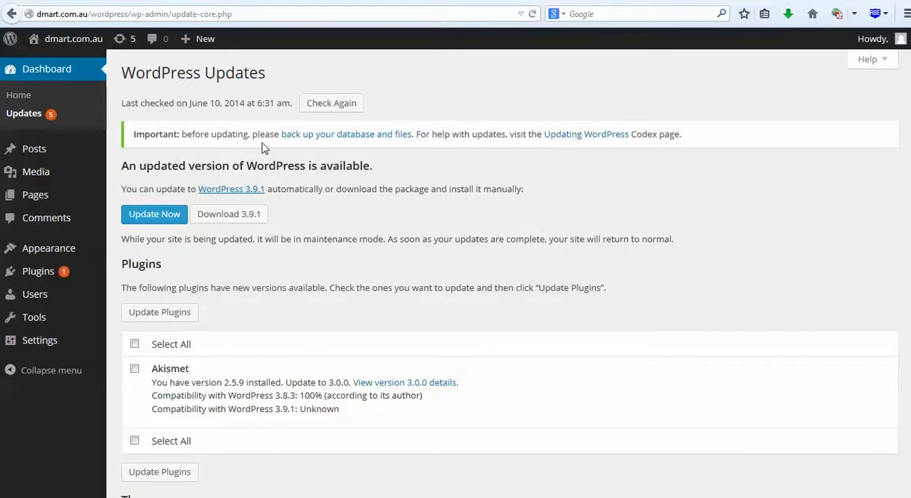
{"action": "left_click", "coordinate": [169, 220]}
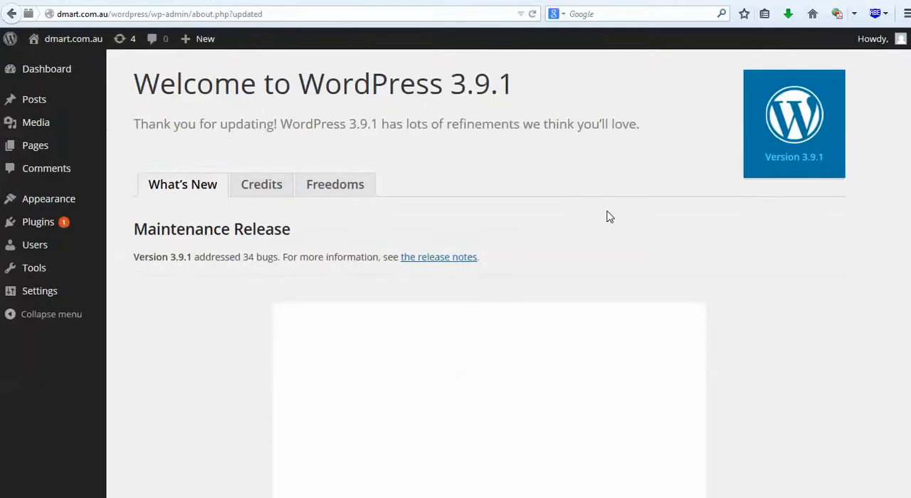
{"action": "scroll", "coordinate": [590, 216], "scroll_direction": "down", "scroll_amount": 5}
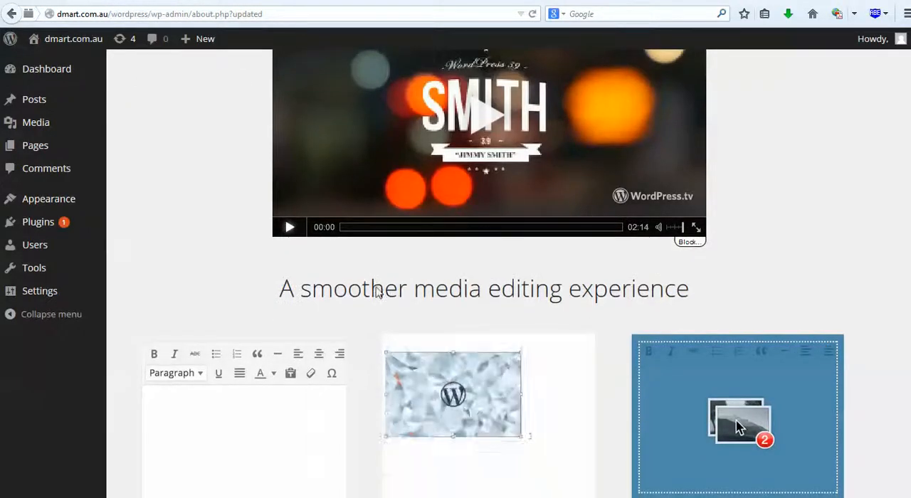
{"action": "scroll", "coordinate": [377, 291], "scroll_direction": "down", "scroll_amount": 1}
{"action": "scroll", "coordinate": [342, 302], "scroll_direction": "up", "scroll_amount": 6}
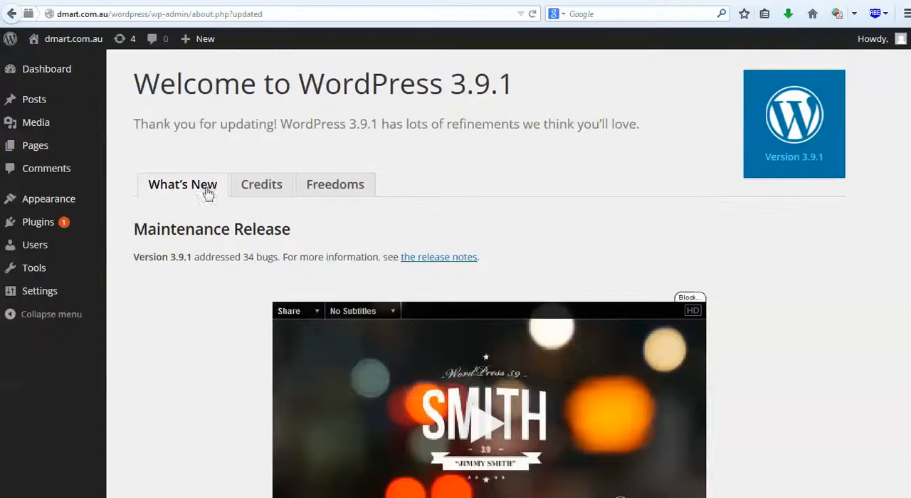